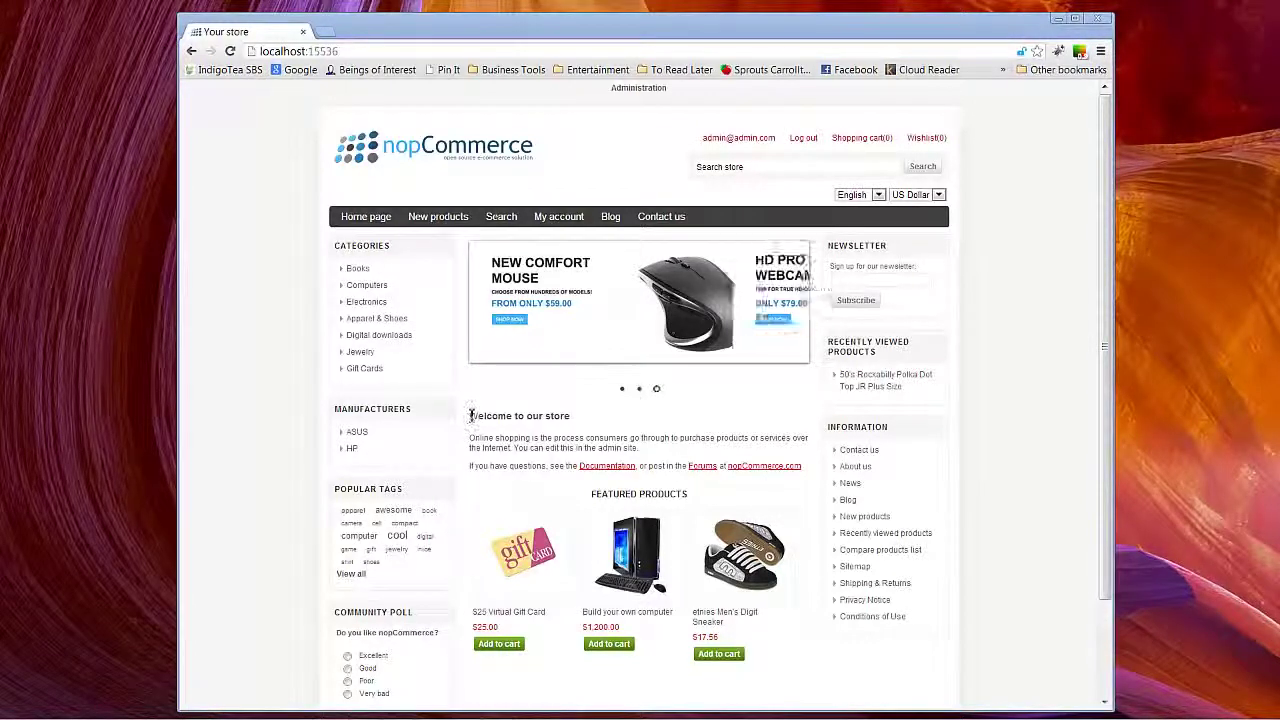
# Step: Highlight the 'Welcome to our store' text on the storefront home page, then clear the highlight
pyautogui.moveTo(469, 417); pyautogui.dragTo(808, 474)
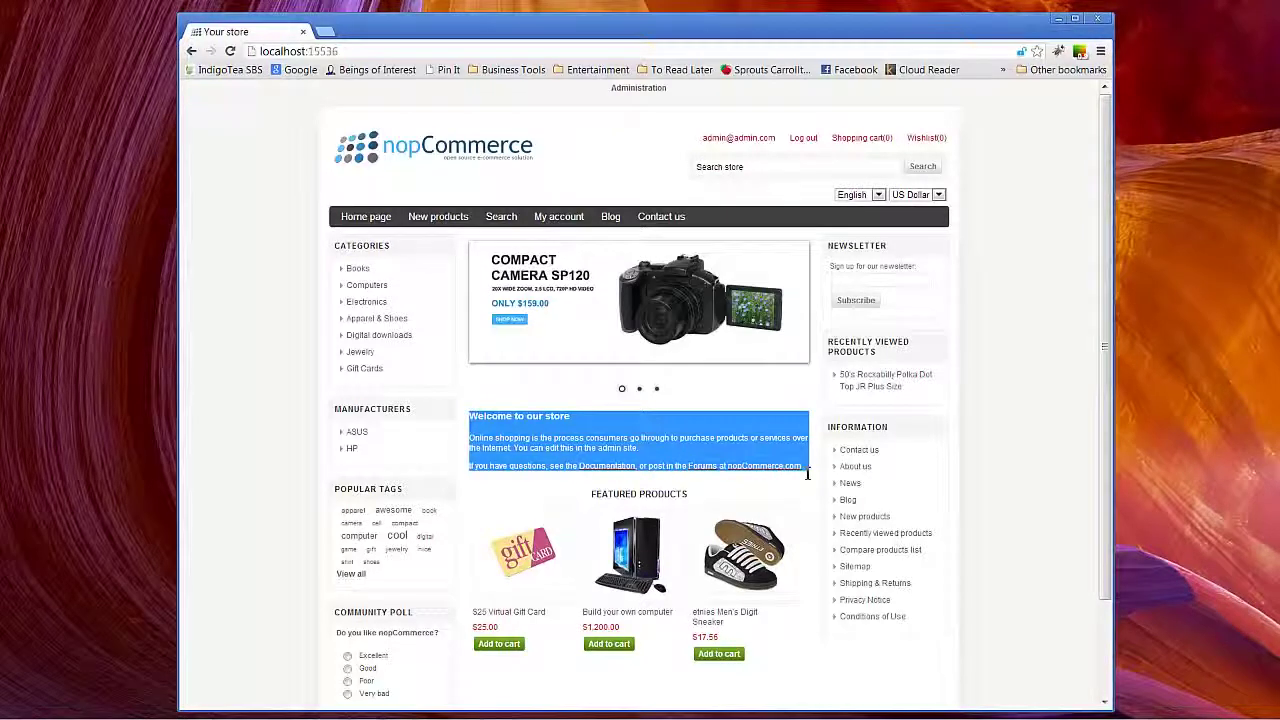
pyautogui.click(794, 490)
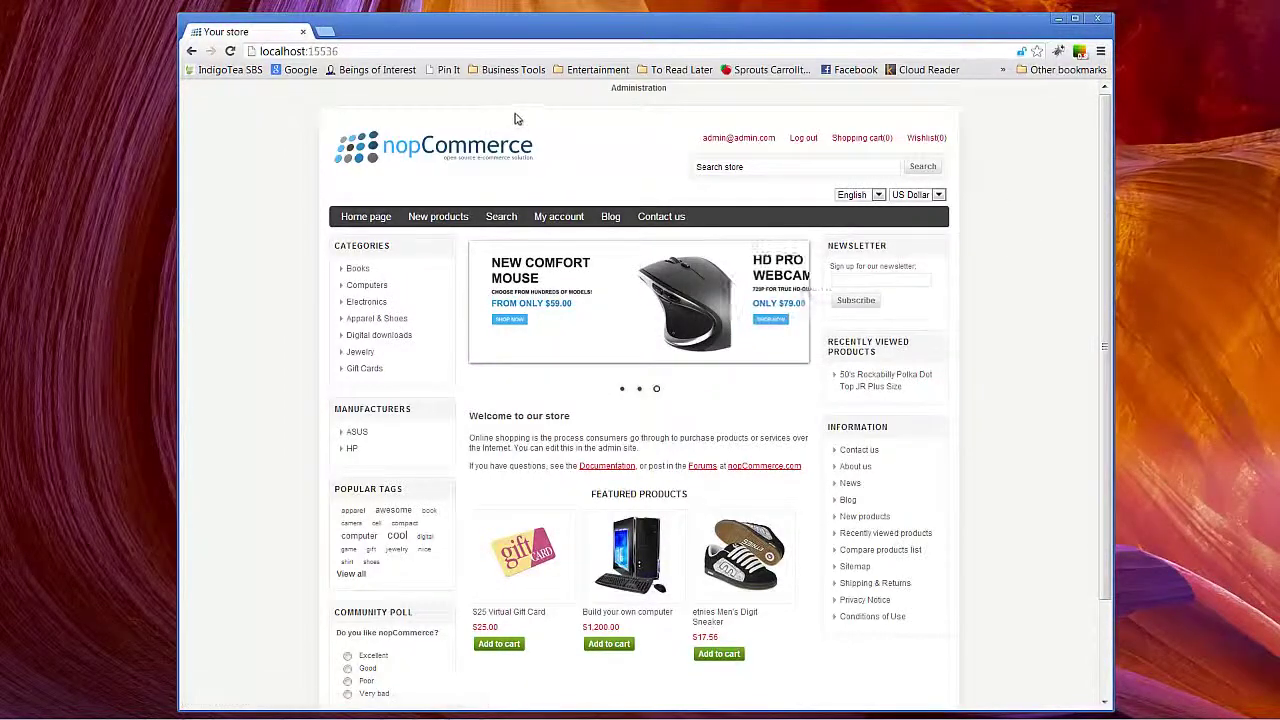
# Step: Enter the admin area and open the Content Management > Topics (Pages) list
pyautogui.click(629, 89)
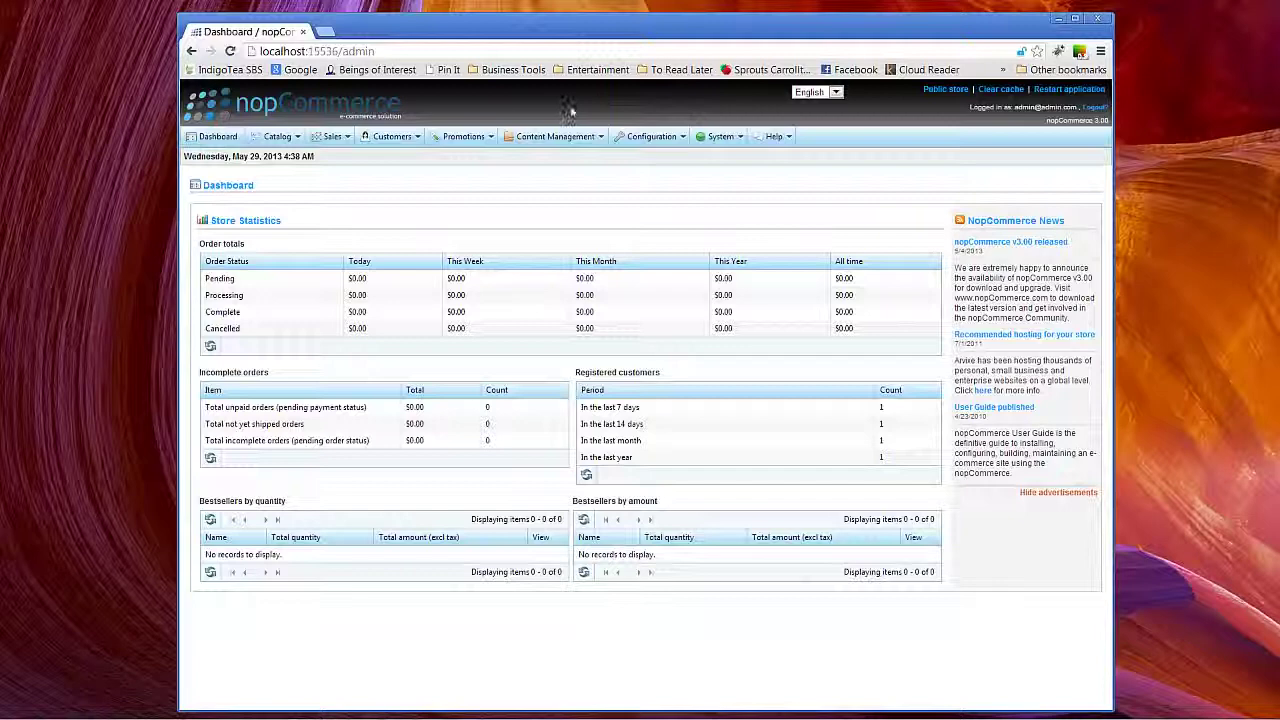
pyautogui.moveTo(565, 136)
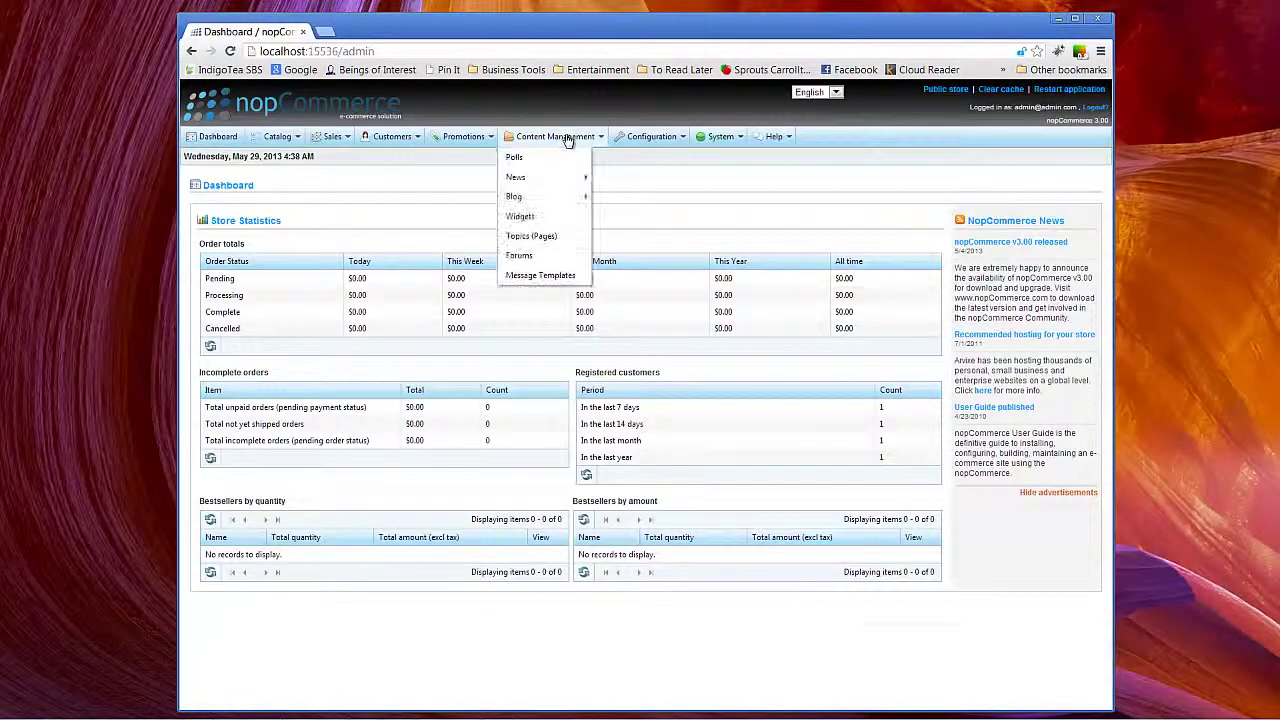
pyautogui.click(524, 243)
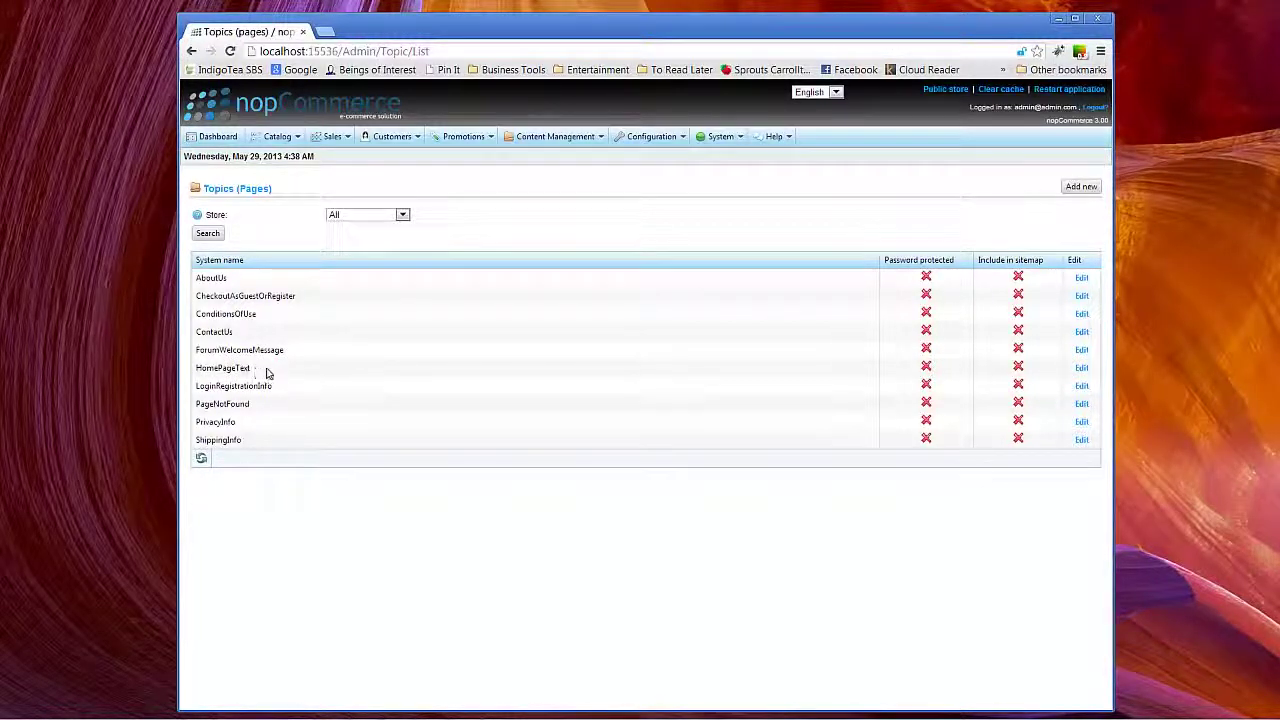
# Step: Edit the HomePageText topic and select its public page URL
pyautogui.click(1081, 368)
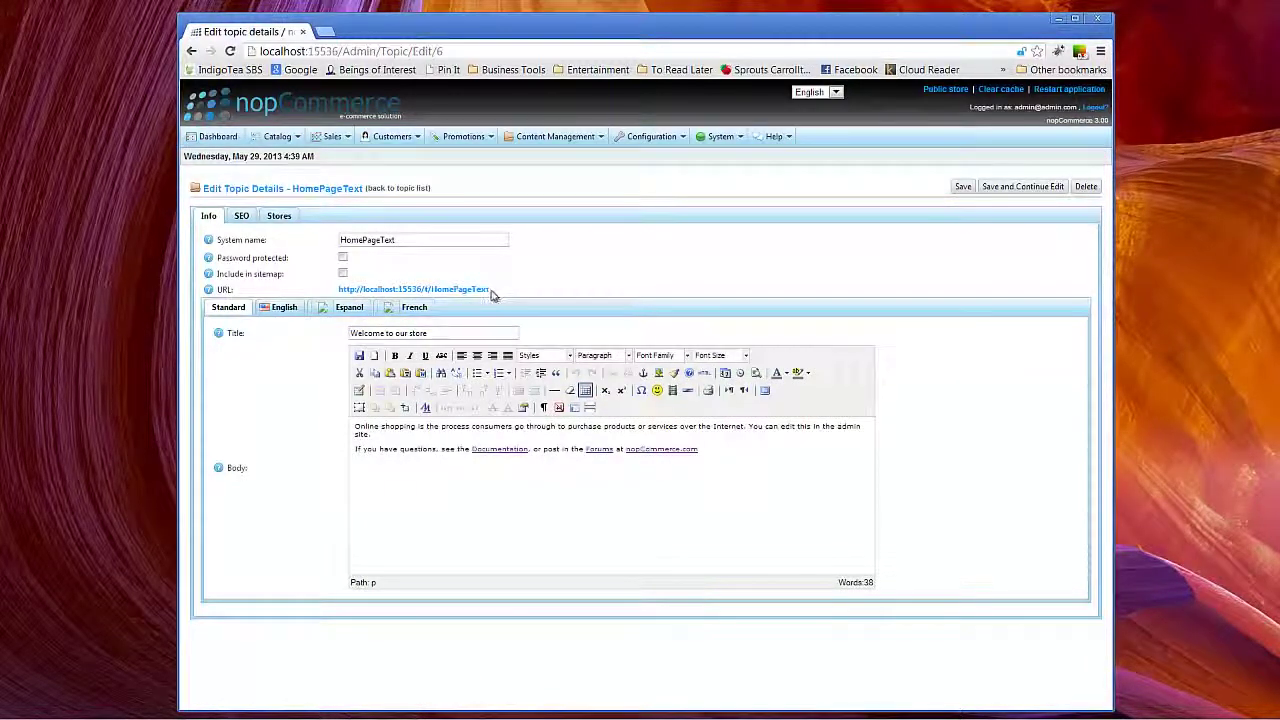
pyautogui.moveTo(490, 290); pyautogui.dragTo(338, 289)
pyautogui.hotkey('ctrl', 'c')
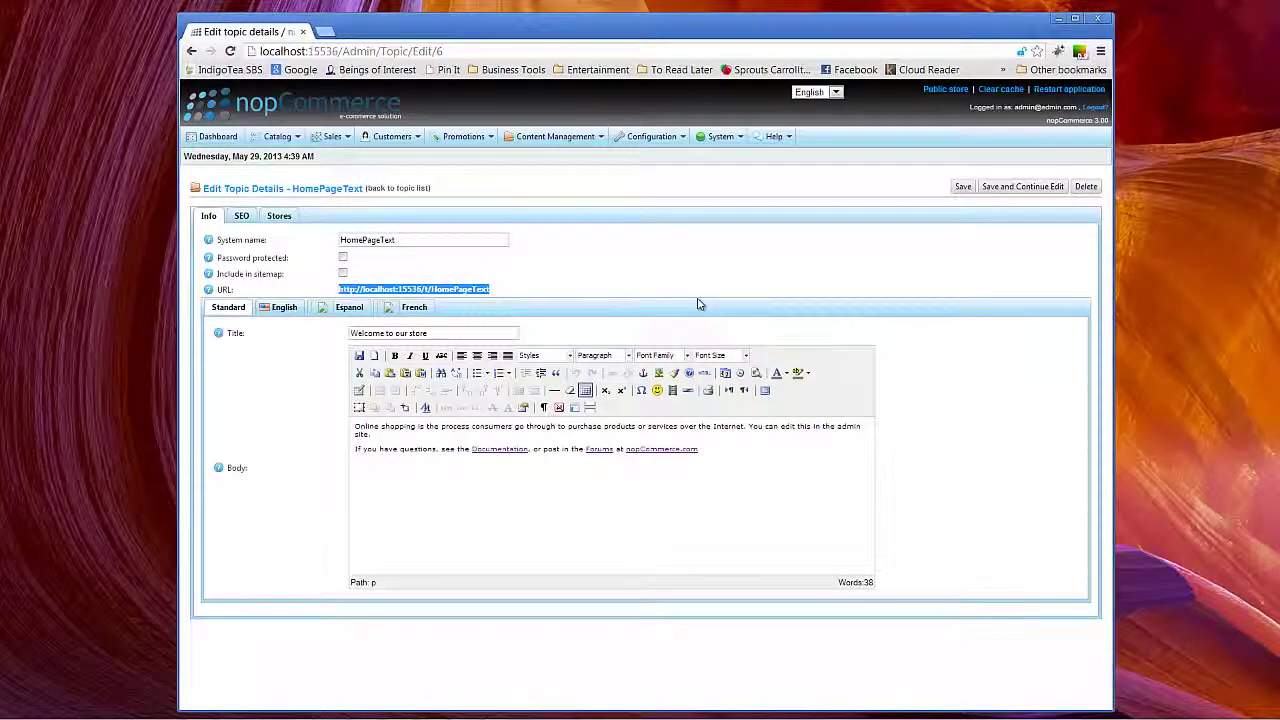
# Step: Load the copied HomePageText URL in a new browser tab to view its public page
pyautogui.click(325, 31)
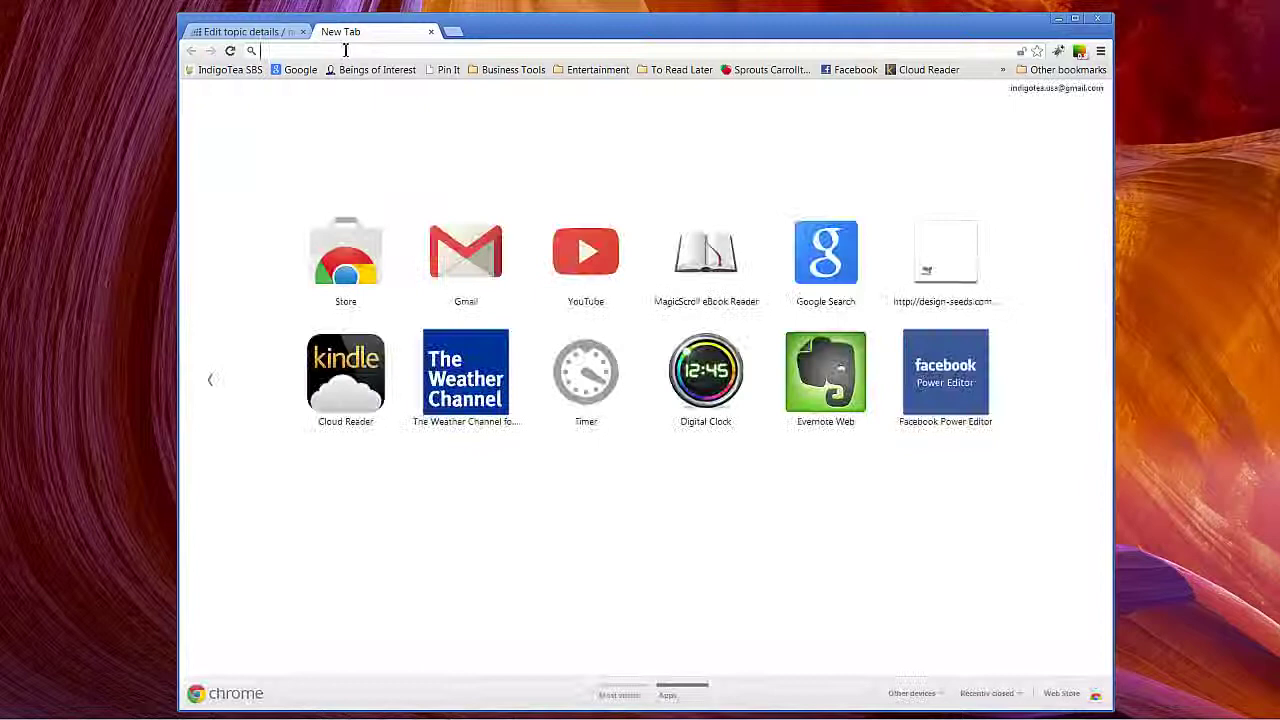
pyautogui.hotkey('ctrl', 'v')
pyautogui.press('Return')
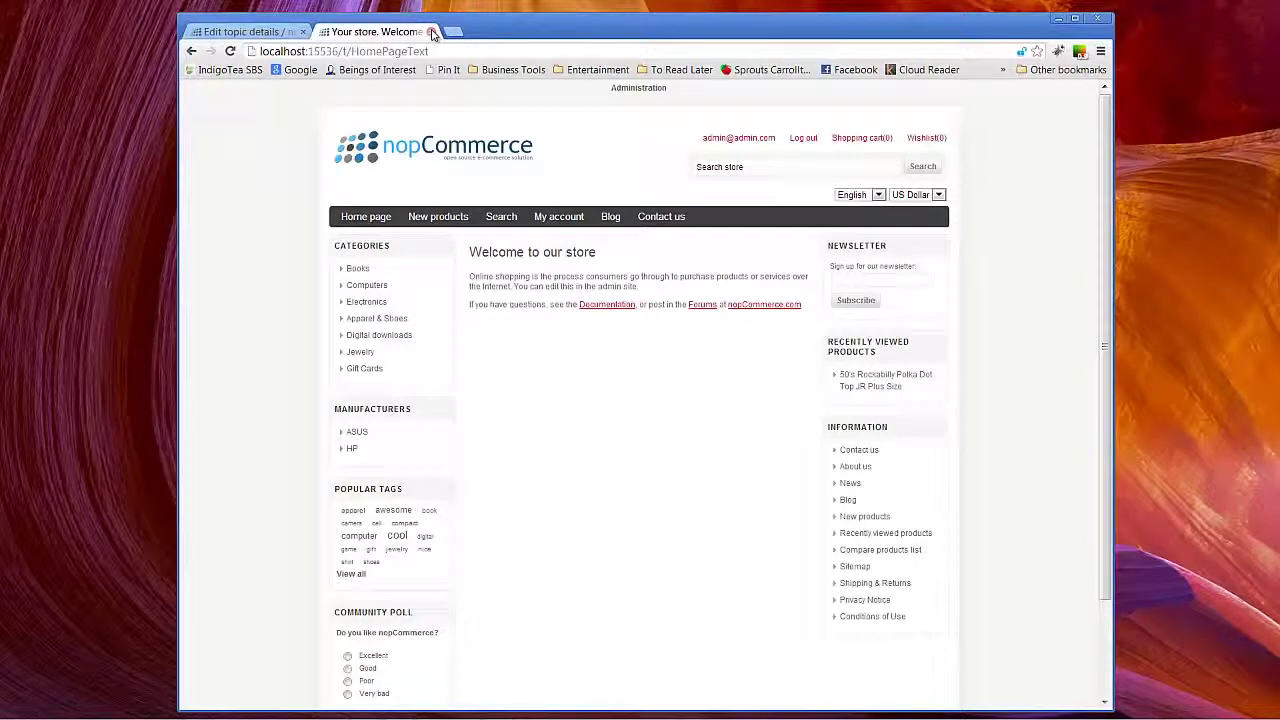
# Step: Back in the editor, change the title to 'Our store welcomes you' and select the body text
pyautogui.click(432, 33)
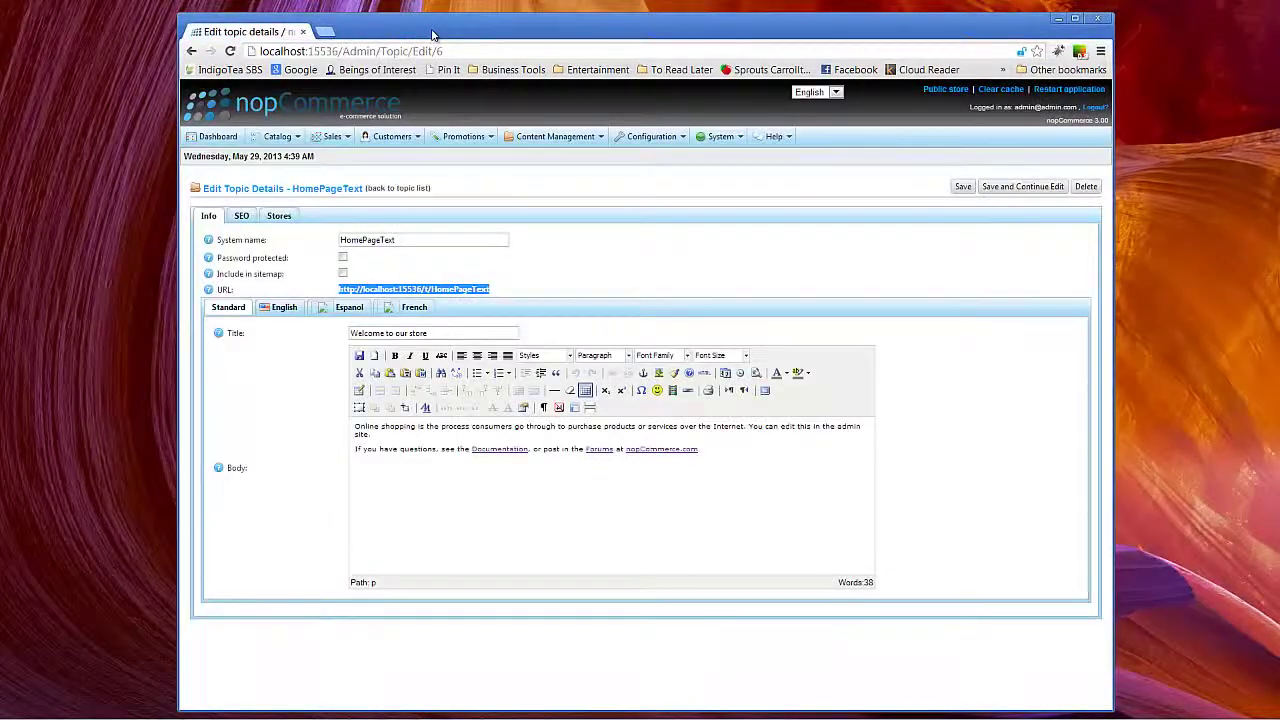
pyautogui.click(555, 285)
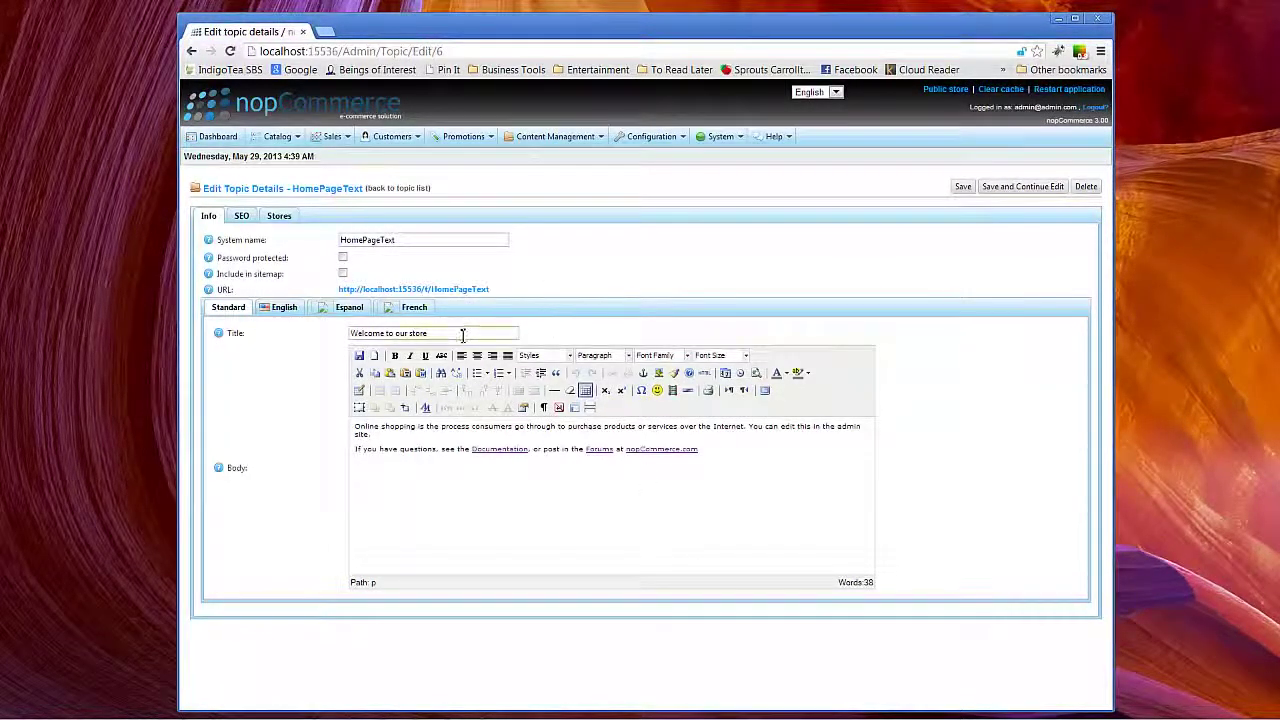
pyautogui.moveTo(463, 335); pyautogui.dragTo(300, 334)
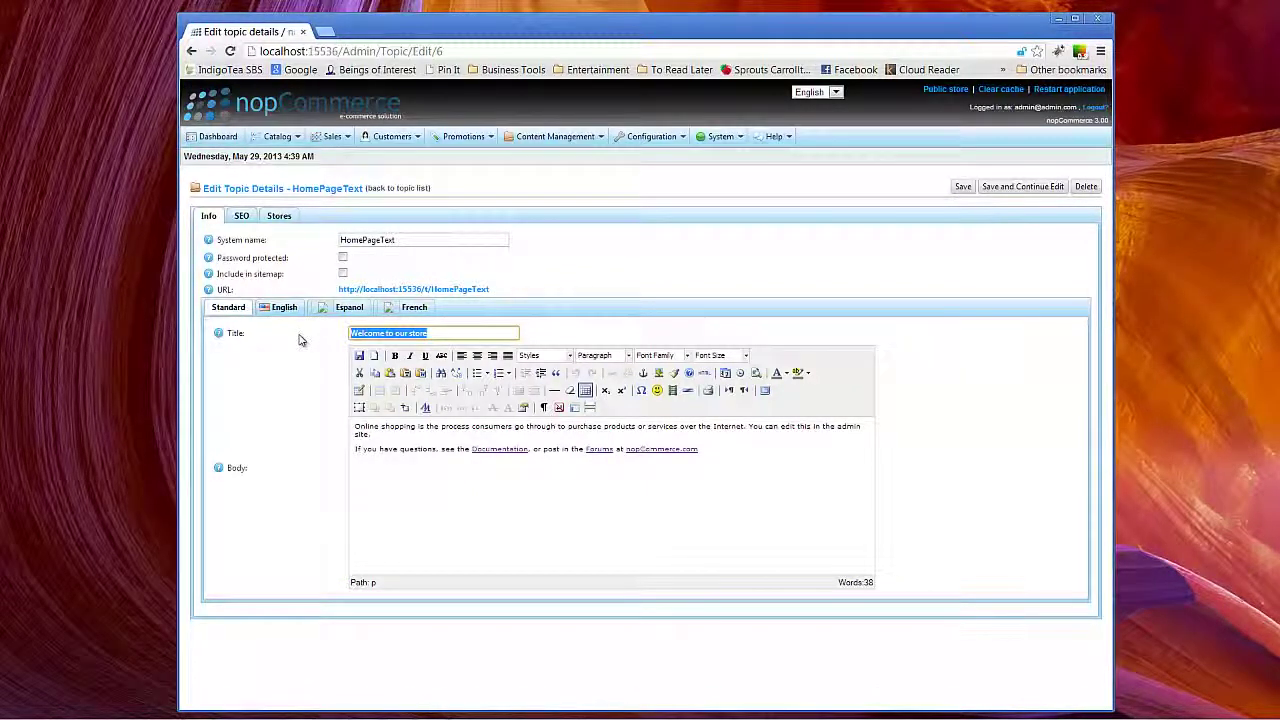
pyautogui.write('p')
pyautogui.write('ur ')
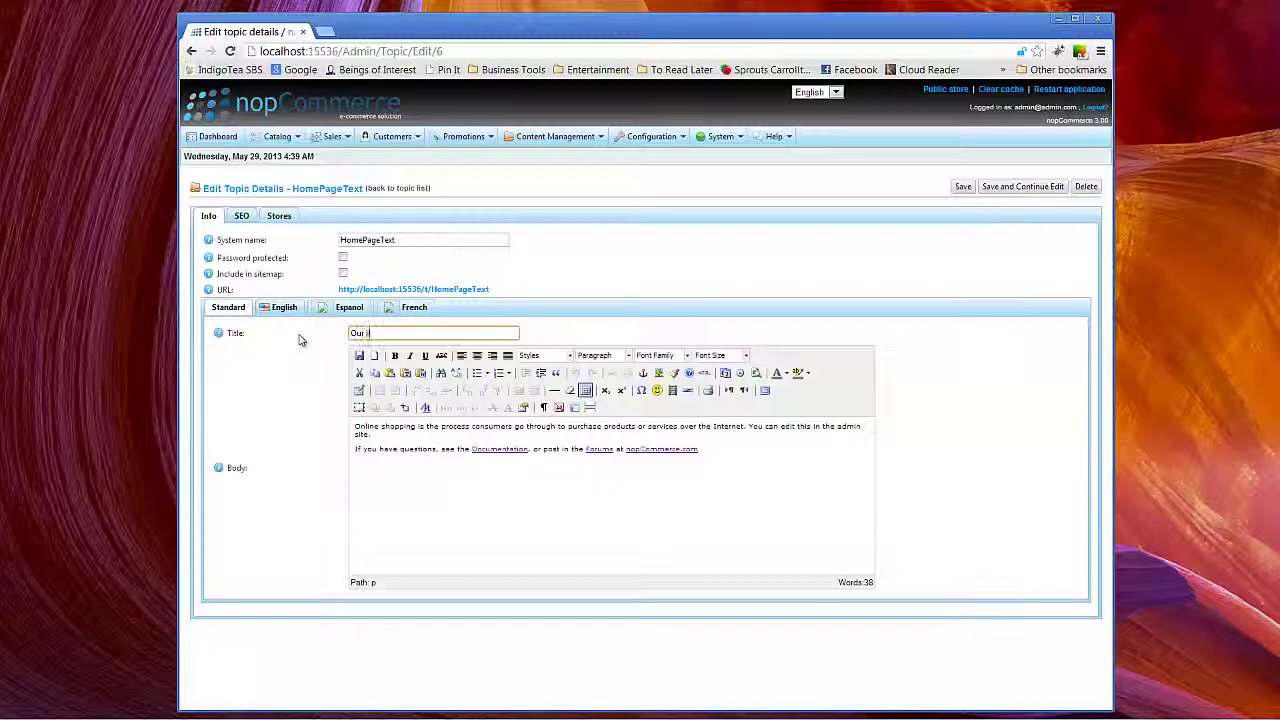
pyautogui.write('store welcomes you')
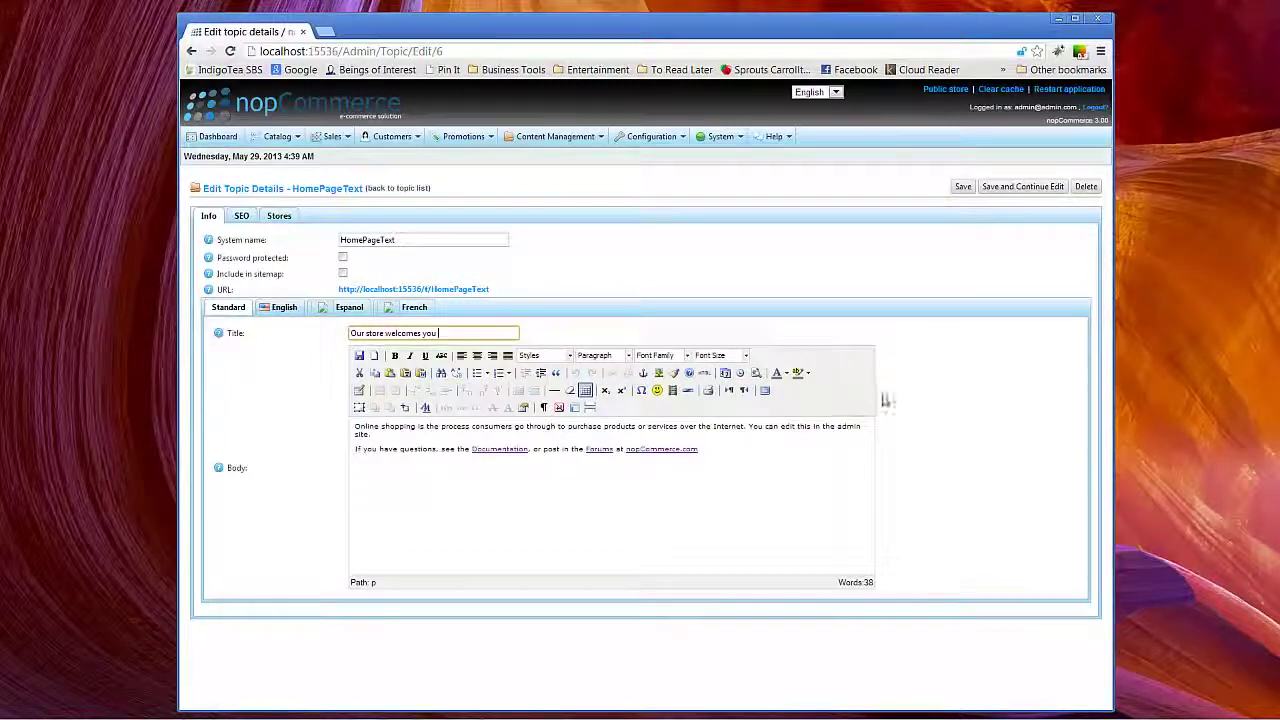
pyautogui.moveTo(740, 446); pyautogui.dragTo(272, 420)
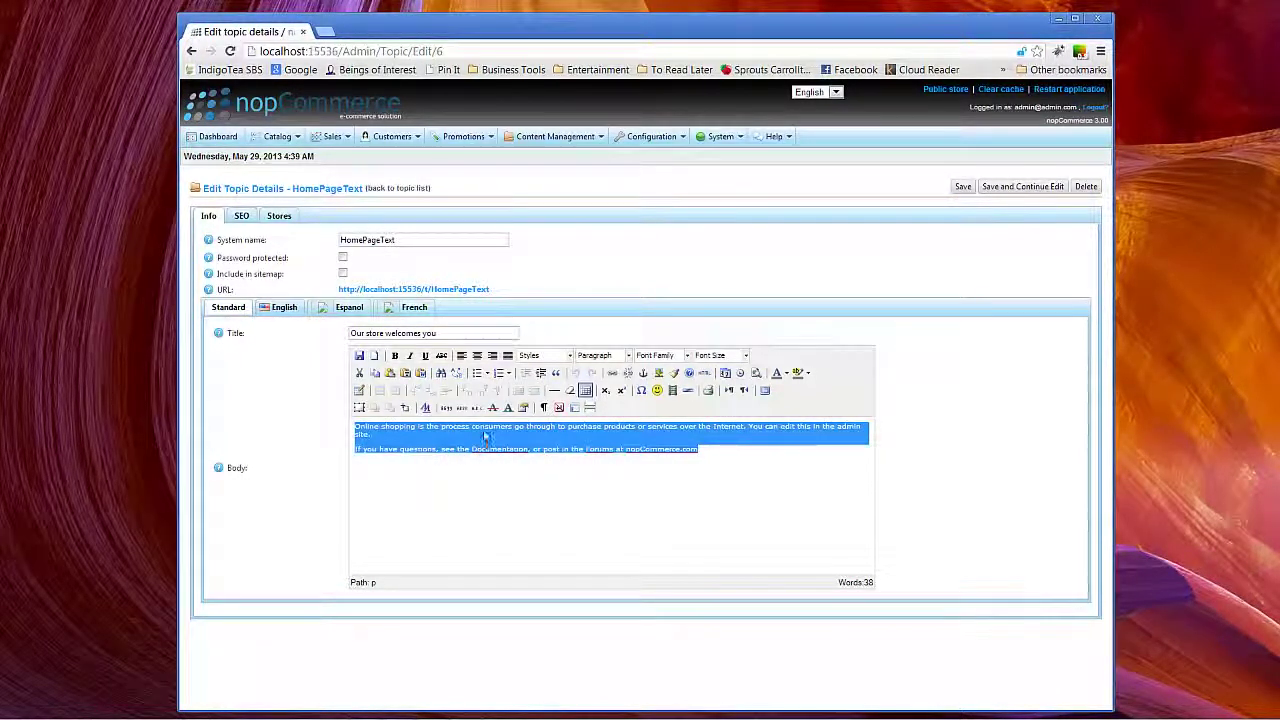
pyautogui.click(642, 459)
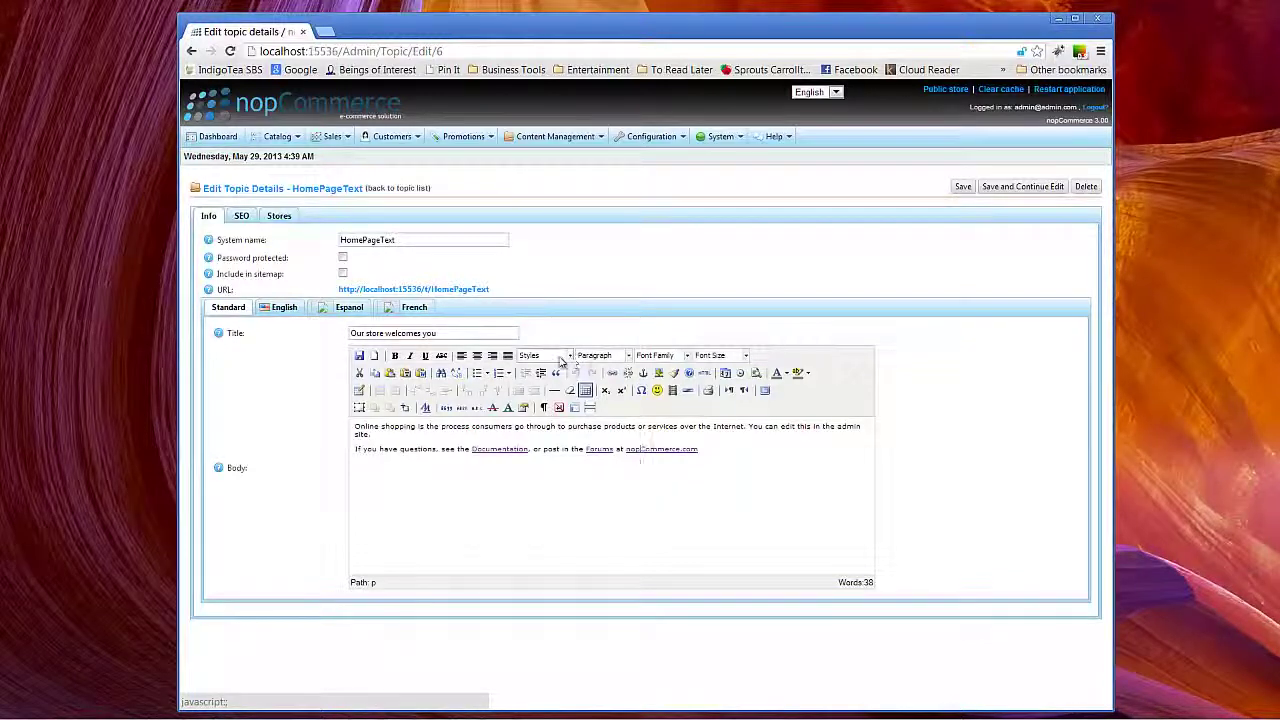
pyautogui.click(605, 357)
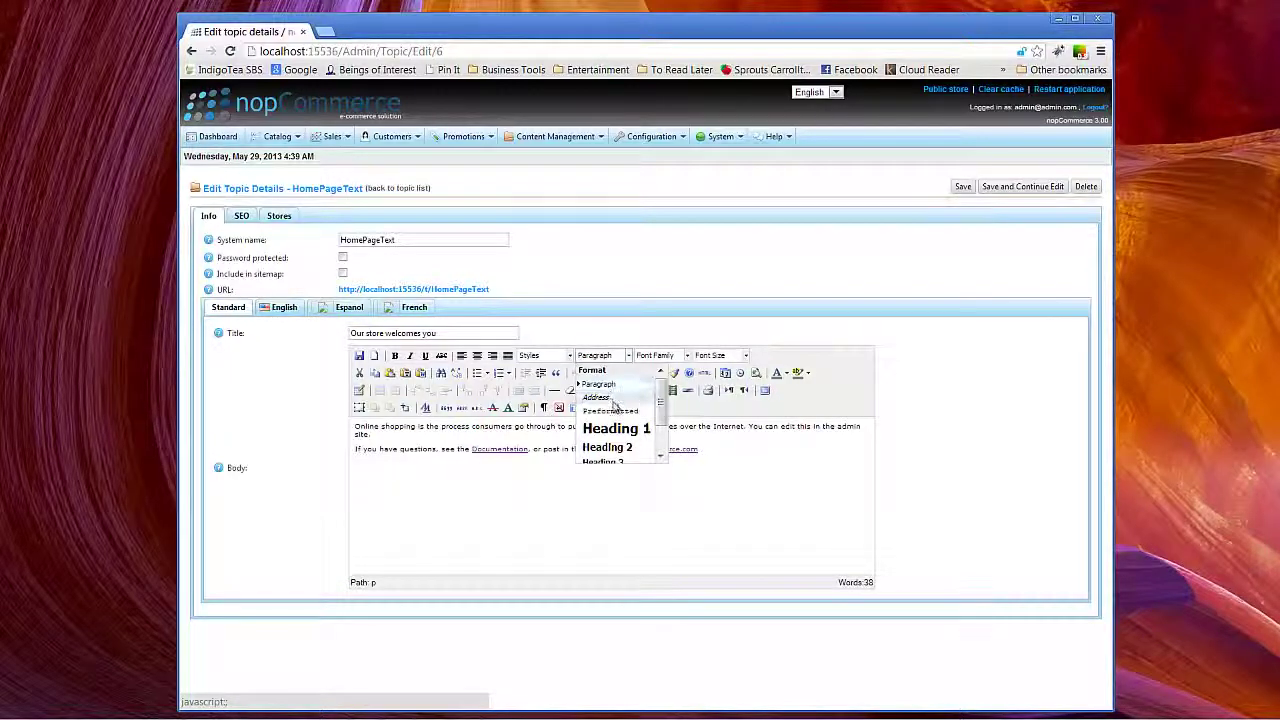
pyautogui.moveTo(662, 406); pyautogui.dragTo(664, 447)
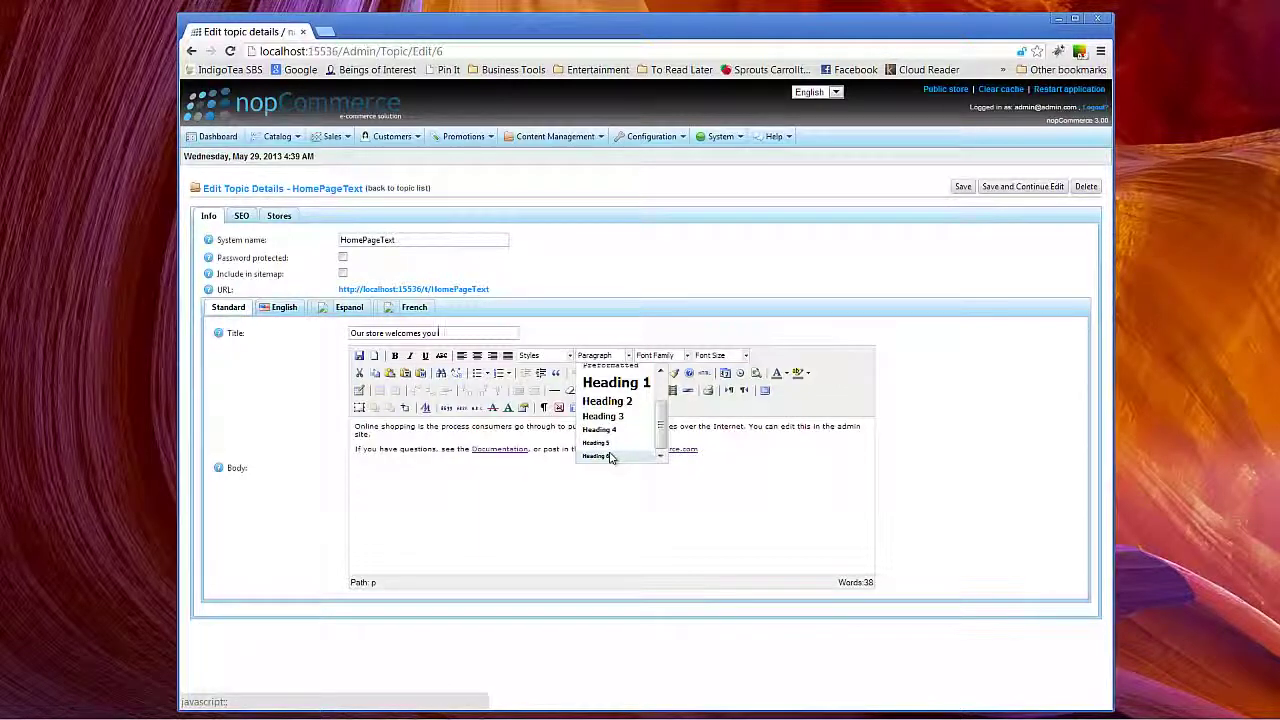
pyautogui.click(752, 460)
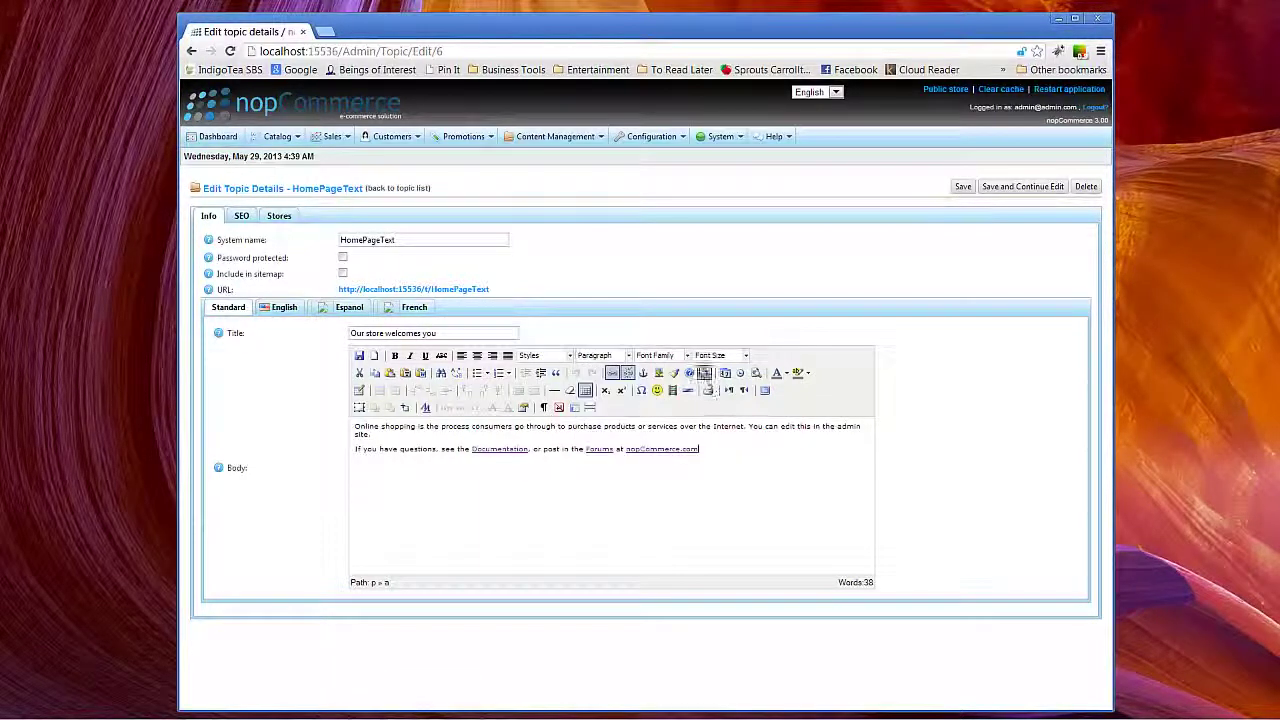
pyautogui.click(687, 357)
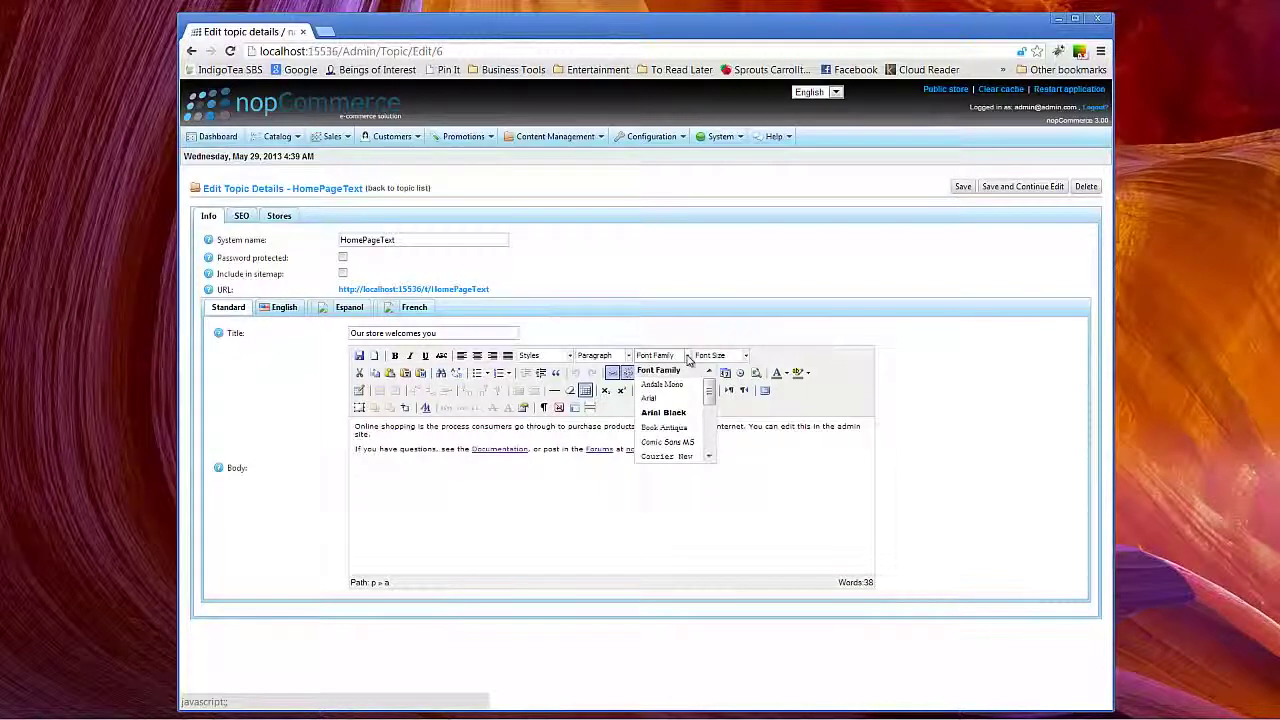
pyautogui.click(689, 357)
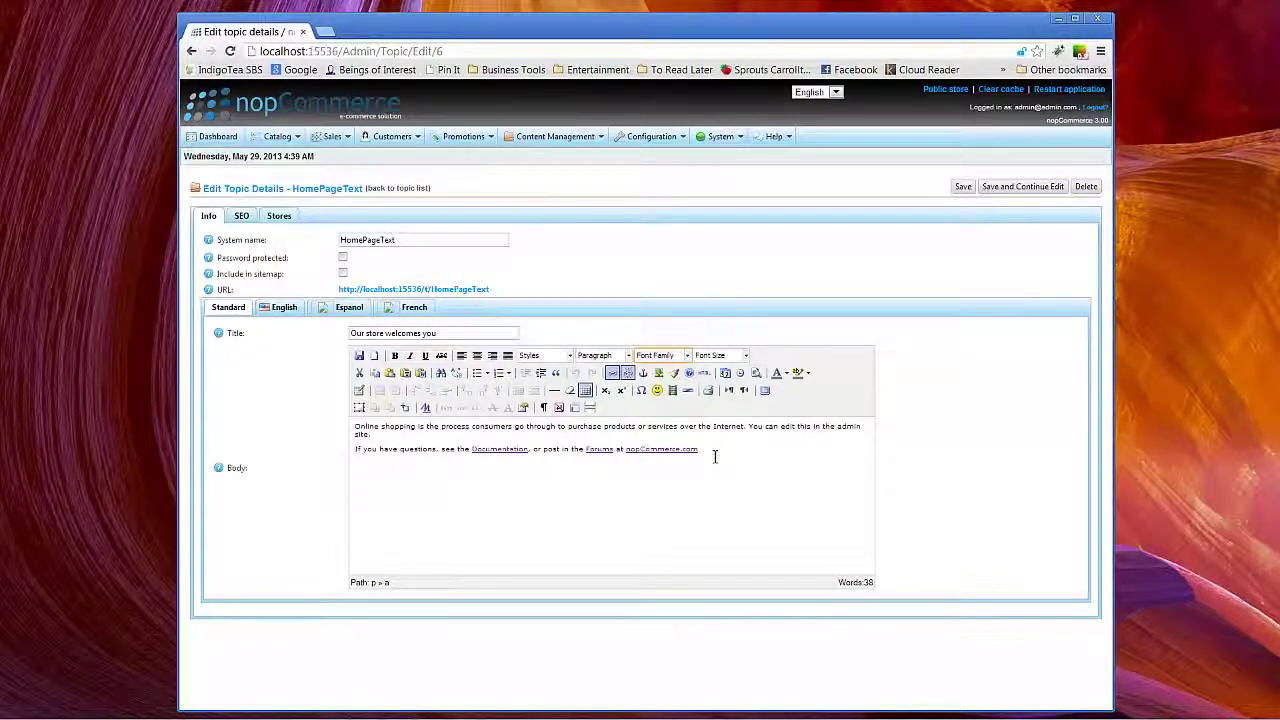
# Step: Append the line 'Explore, feel free to look around.' to the body and save the topic
pyautogui.press('Return')
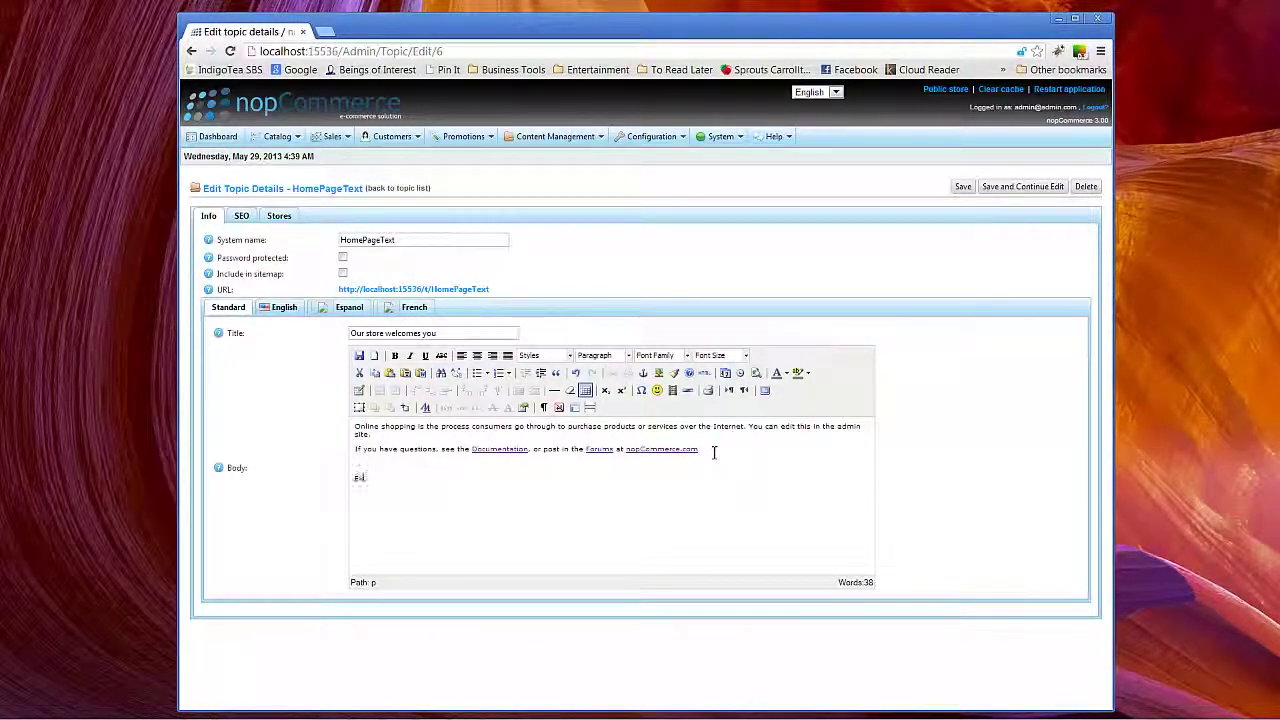
pyautogui.write('plai')
pyautogui.write('e. feel free')
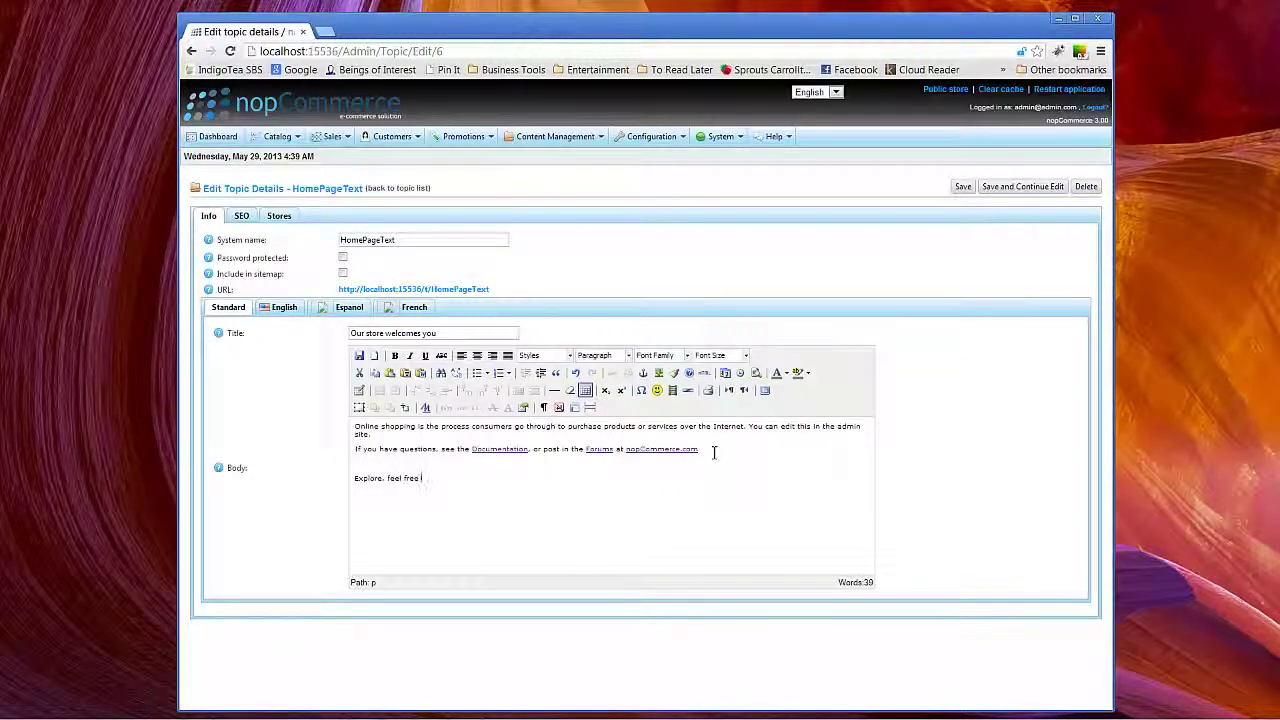
pyautogui.write(' to look around.')
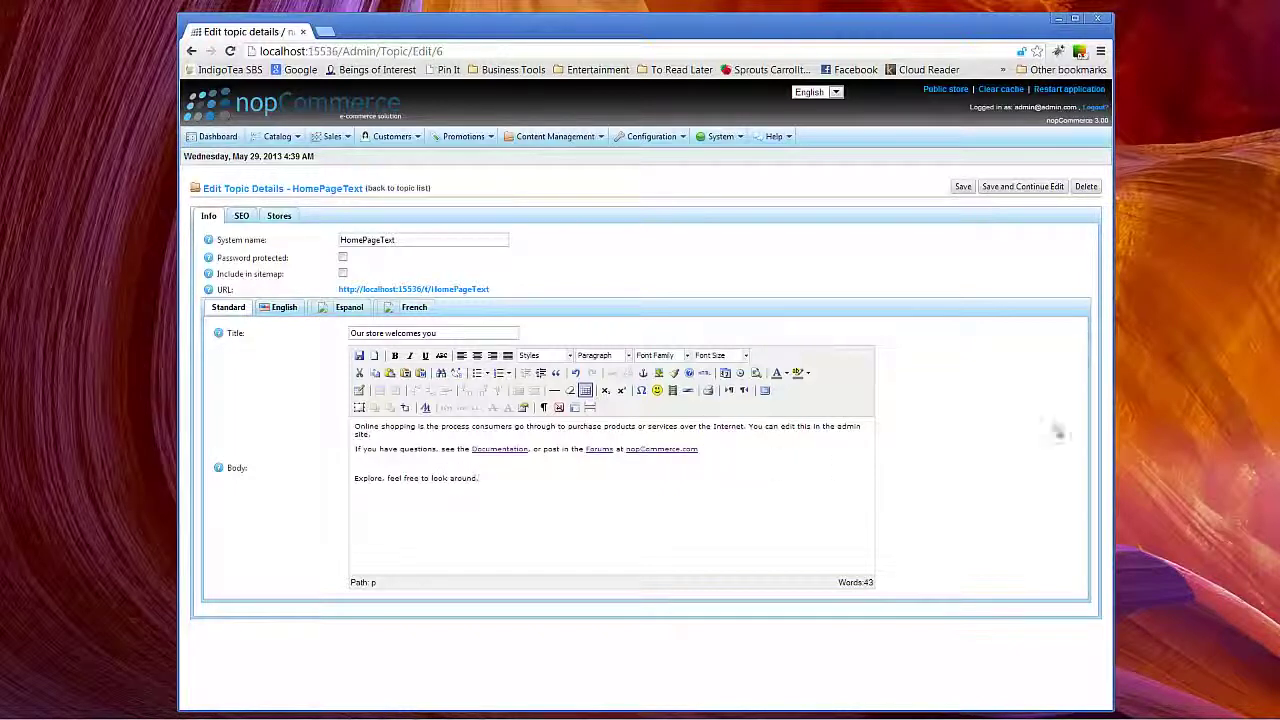
pyautogui.click(963, 187)
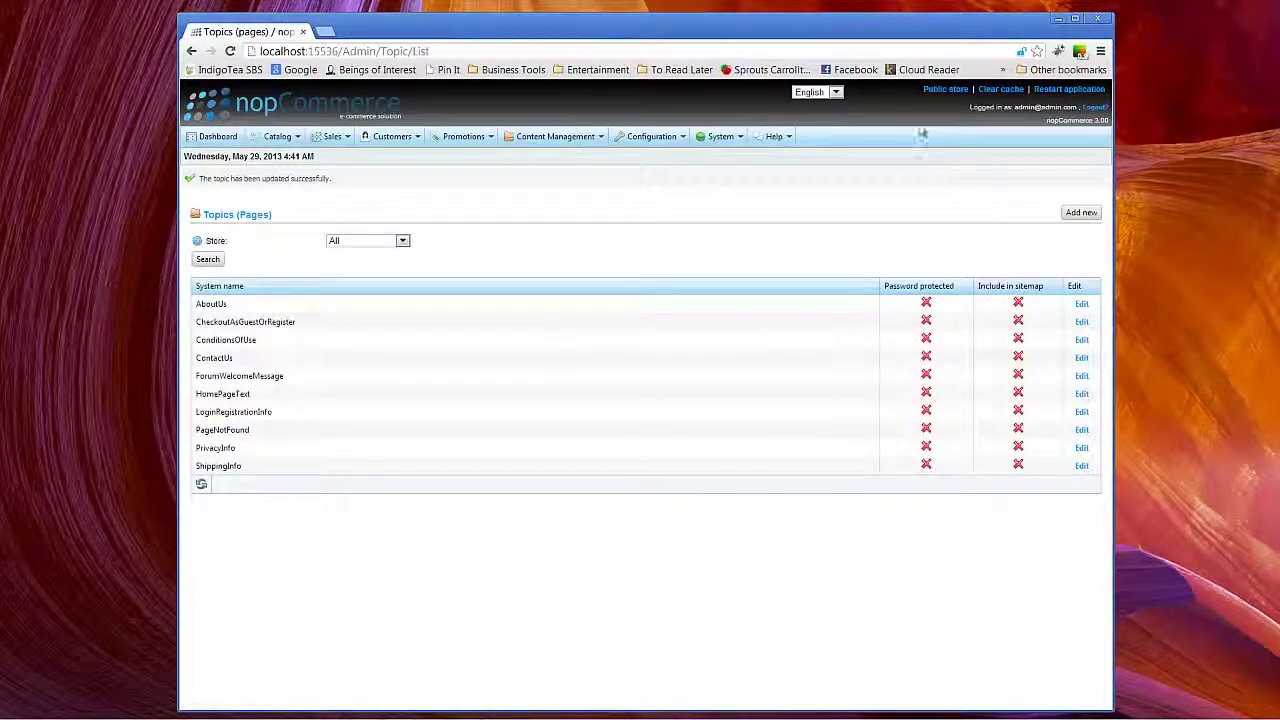
# Step: View the public home page, select the new closing line, then return to Administration
pyautogui.click(945, 89)
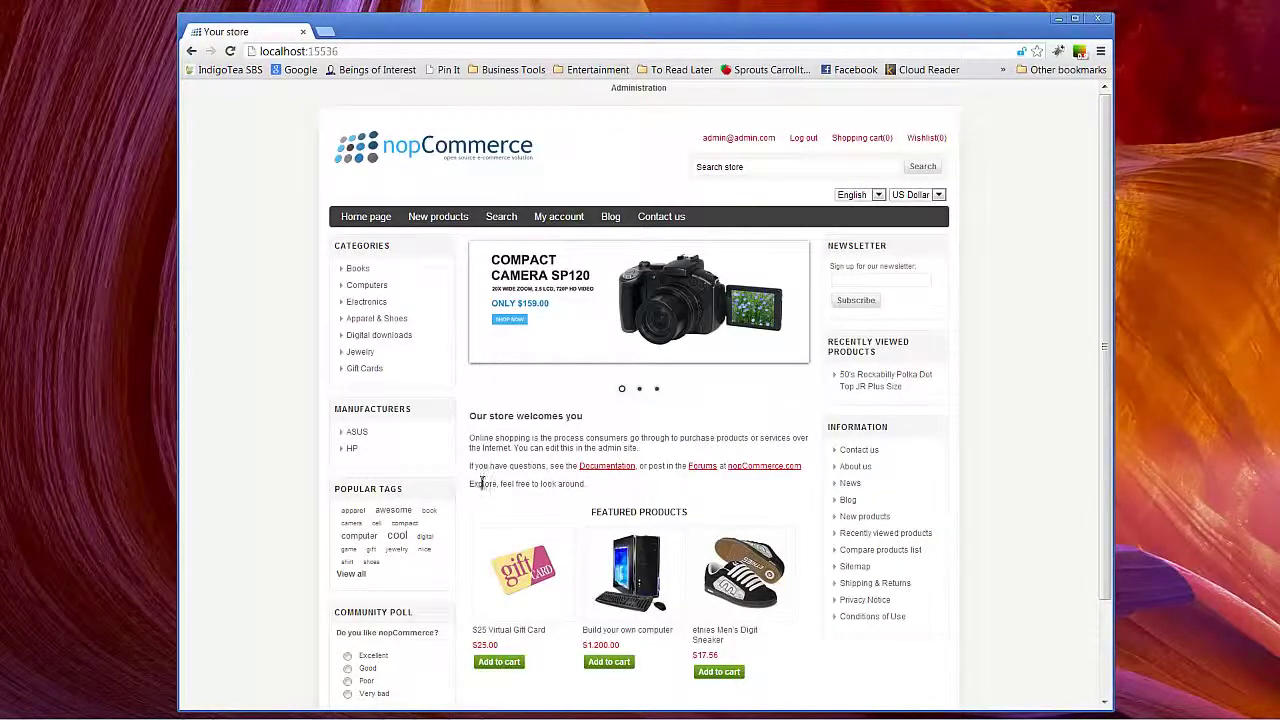
pyautogui.moveTo(472, 486); pyautogui.dragTo(590, 485)
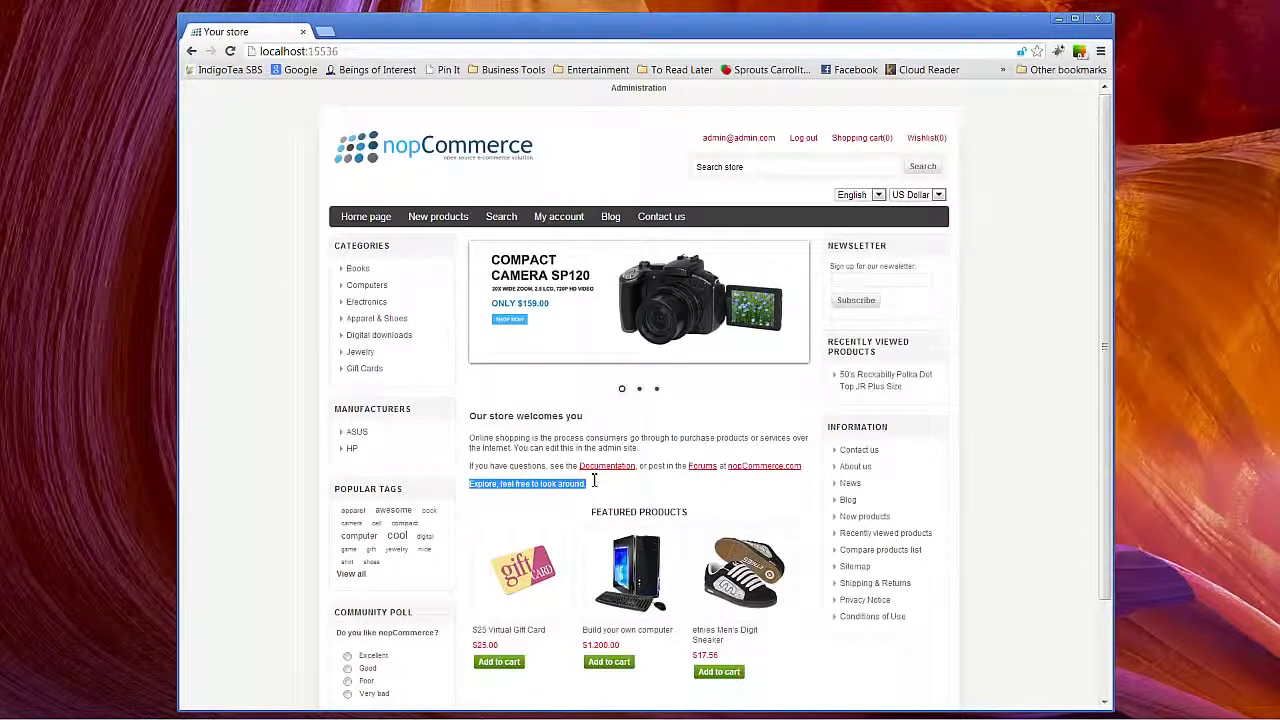
pyautogui.click(652, 90)
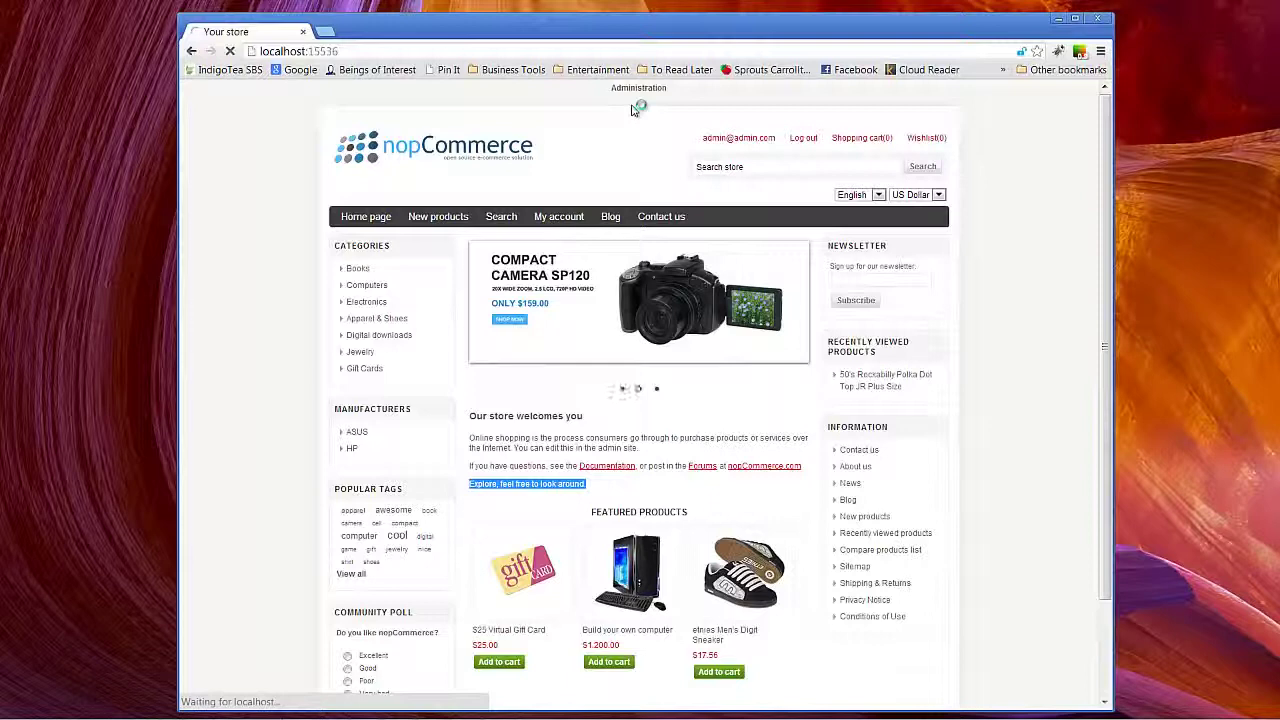
# Step: Reopen the Topics (Pages) list and edit the AboutUs topic
pyautogui.moveTo(566, 136)
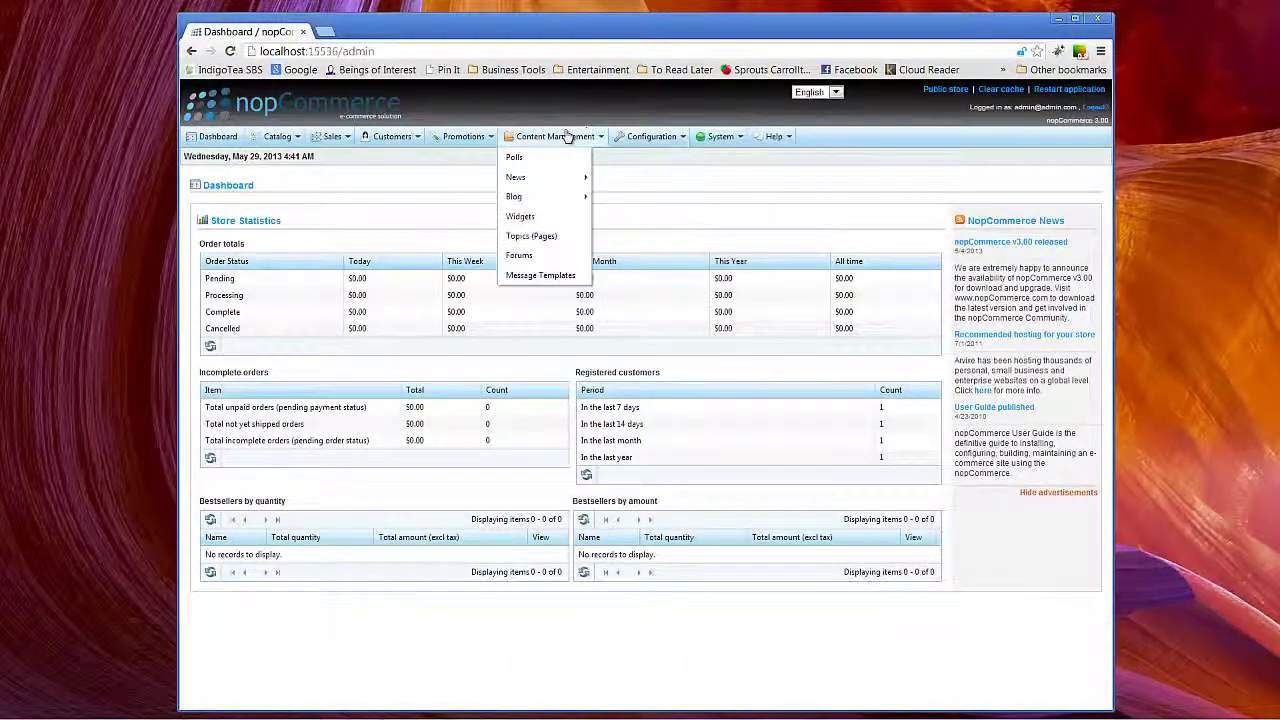
pyautogui.click(529, 245)
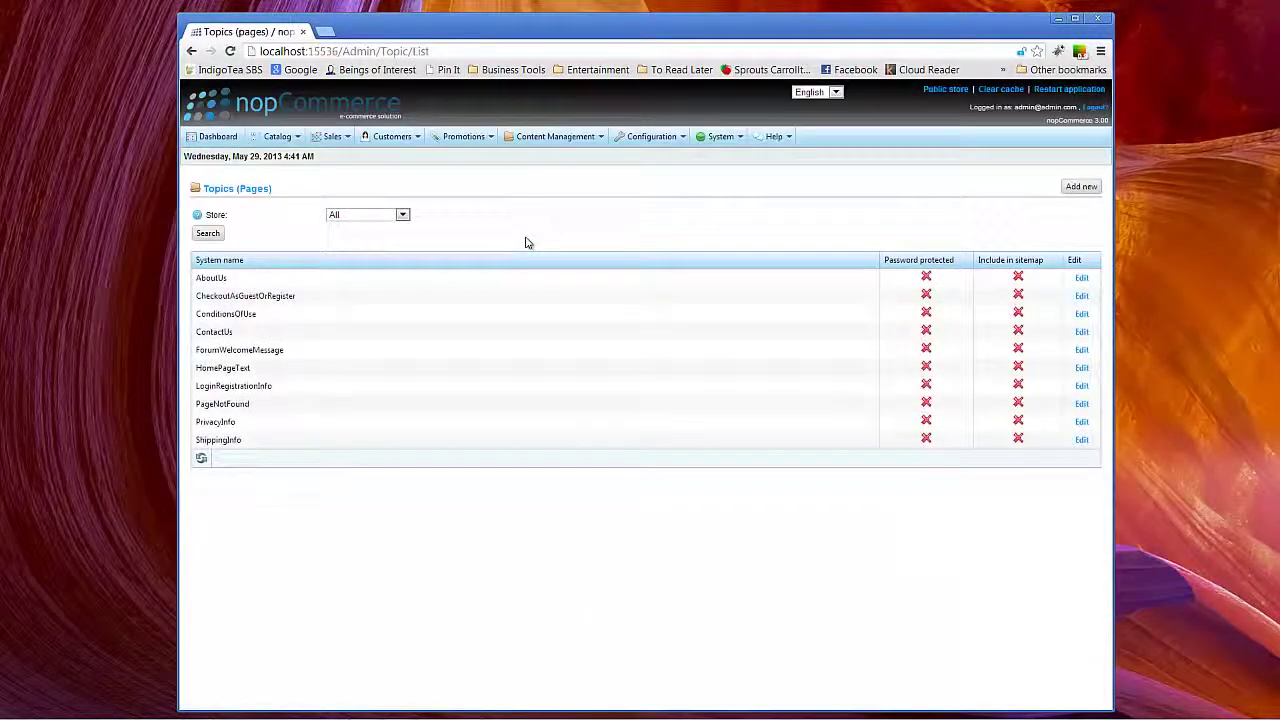
pyautogui.click(1084, 282)
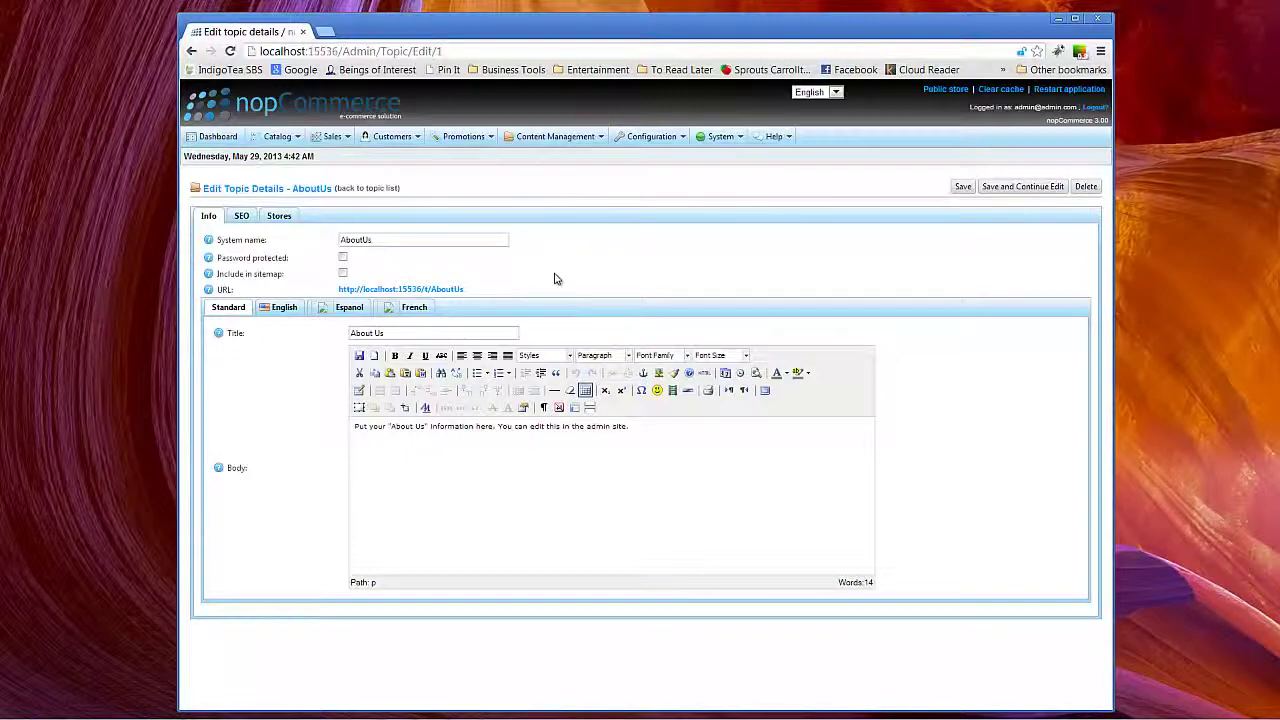
# Step: Switch through About Us's English, Espanol and Standard tabs, then go to the public store
pyautogui.click(280, 310)
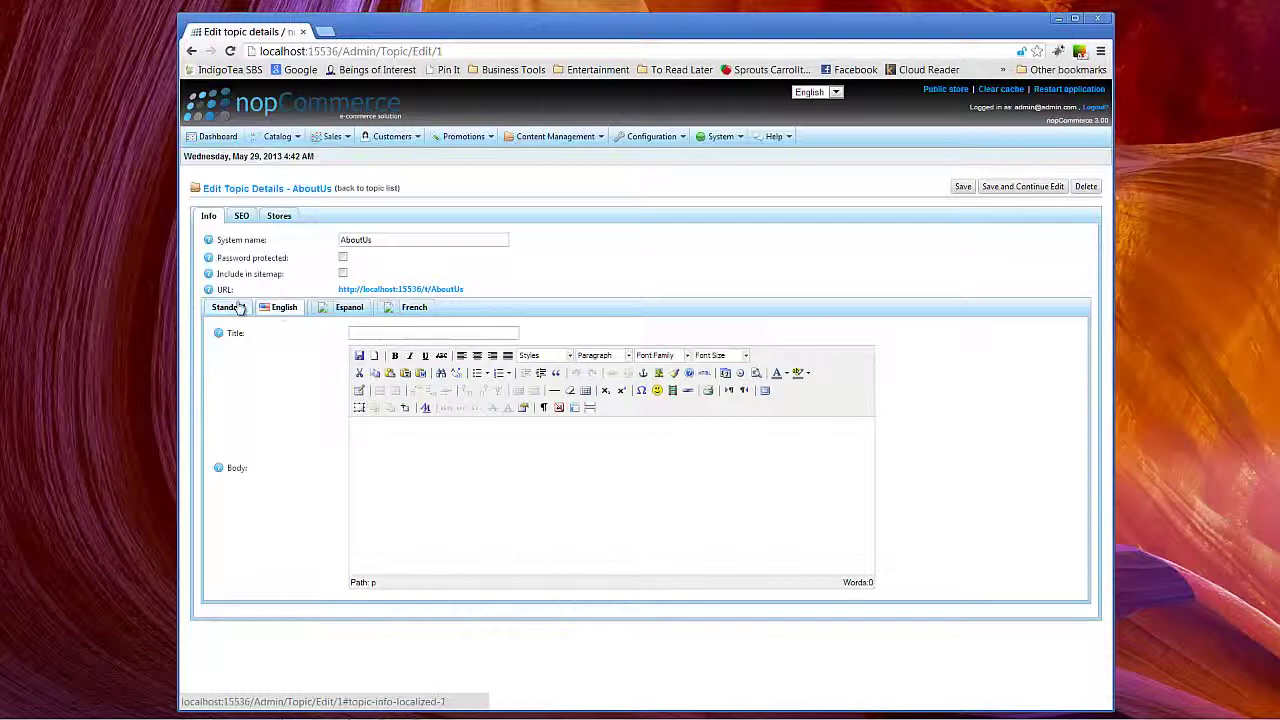
pyautogui.click(349, 307)
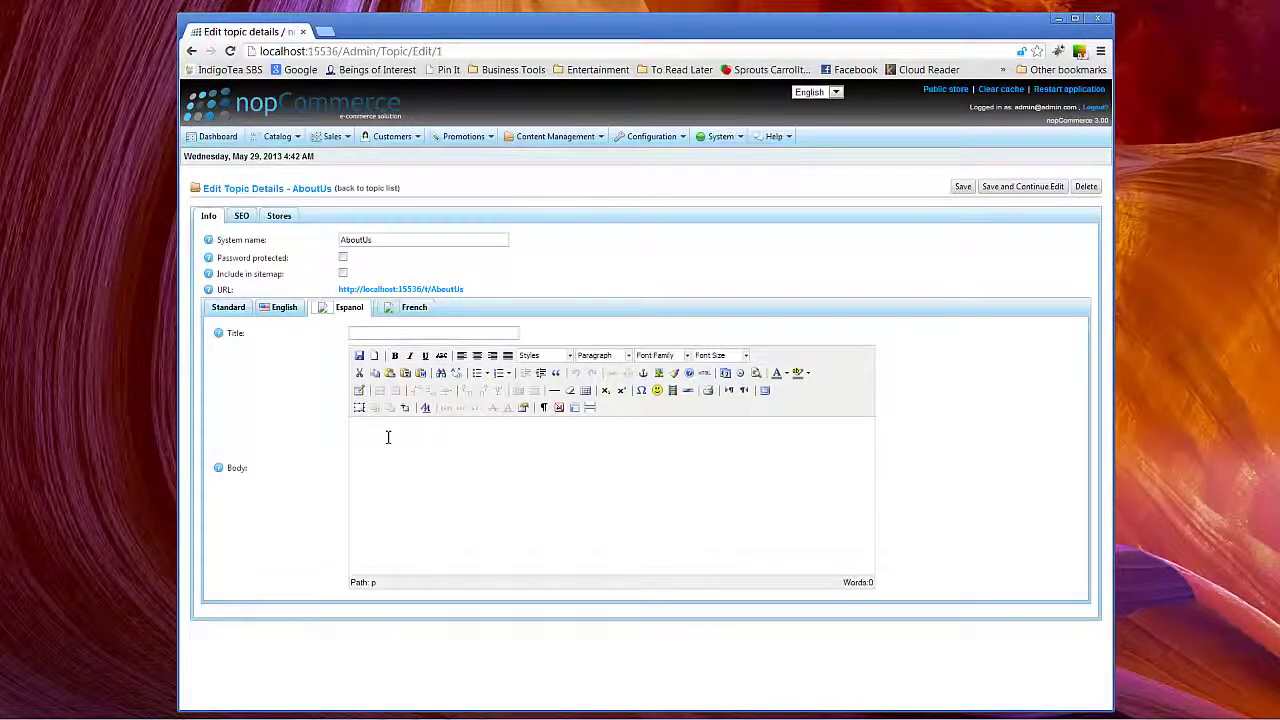
pyautogui.click(388, 437)
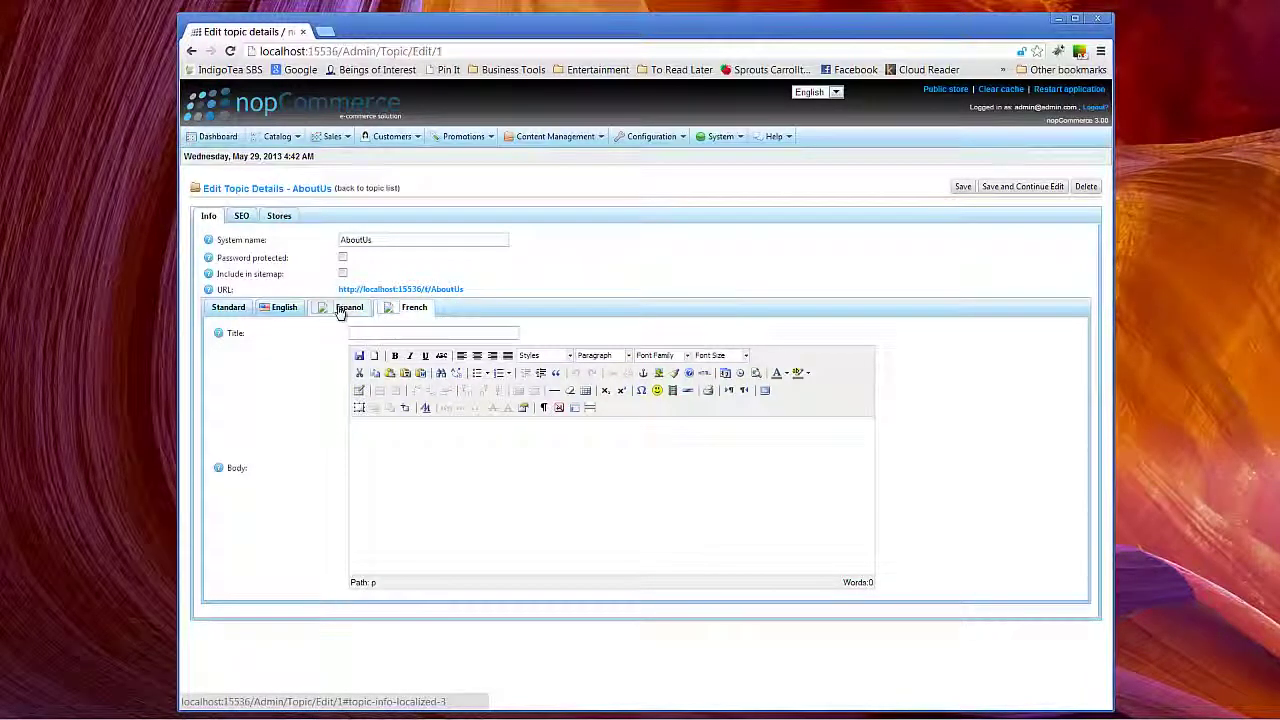
pyautogui.click(229, 309)
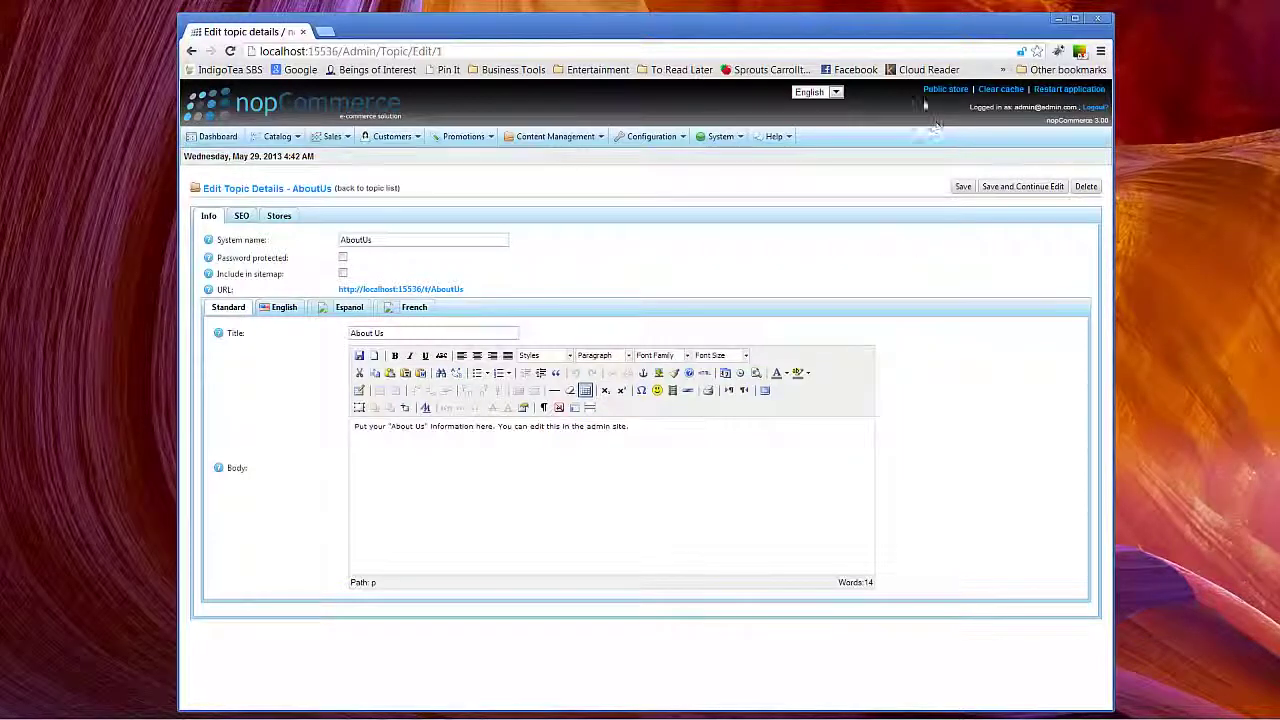
pyautogui.click(946, 89)
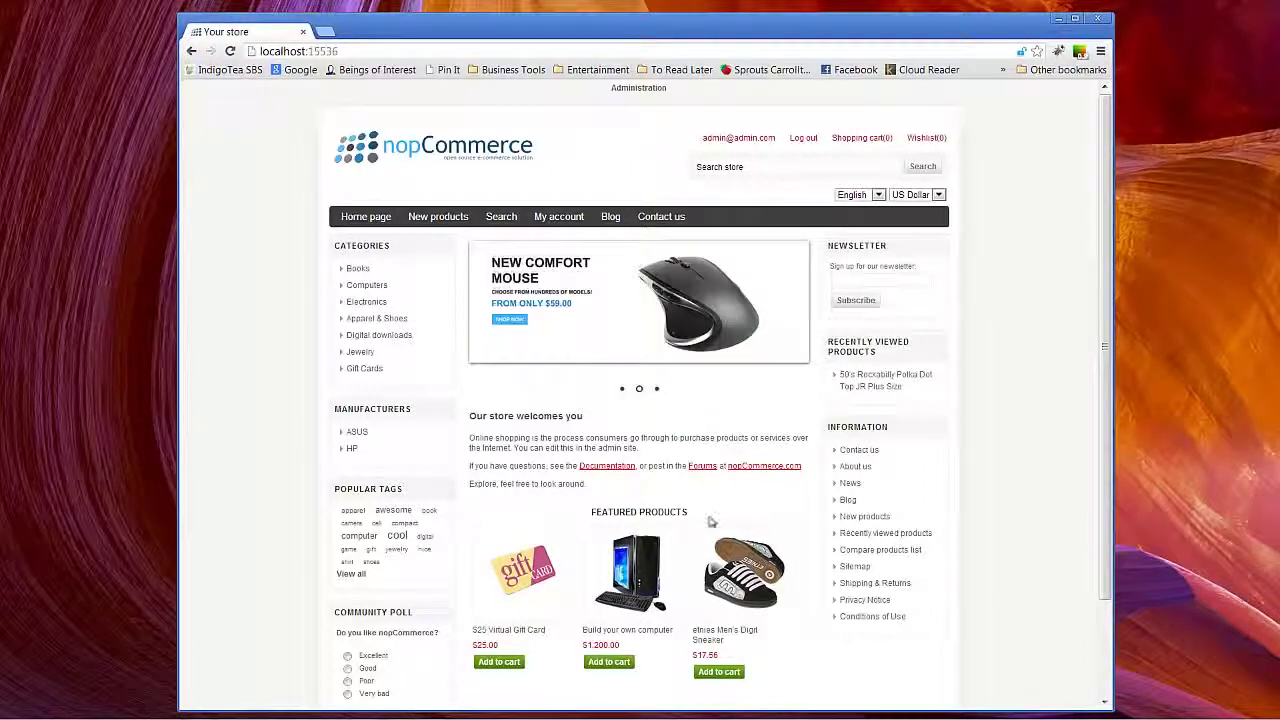
pyautogui.moveTo(431, 708)
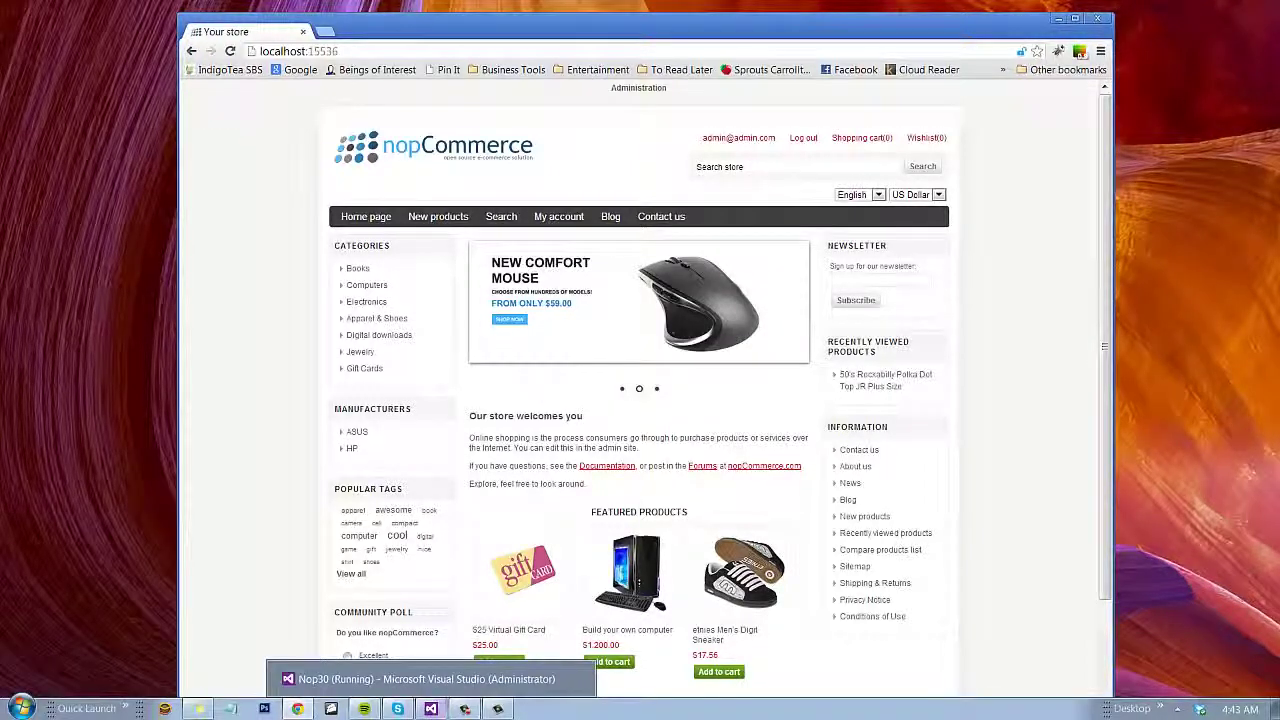